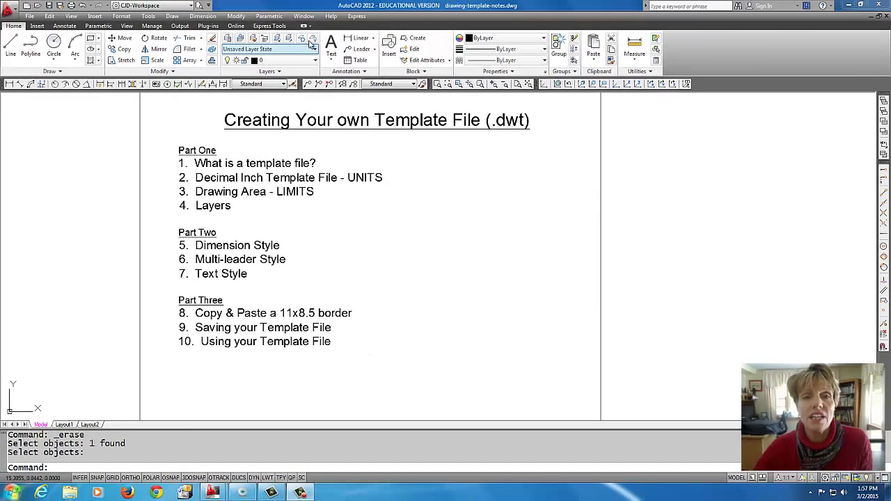
- Switch to the blank Drawing4.dwg and pin the Home tab's Annotation panel slide-out open
{"action": "left_click", "coordinate": [303, 17]}
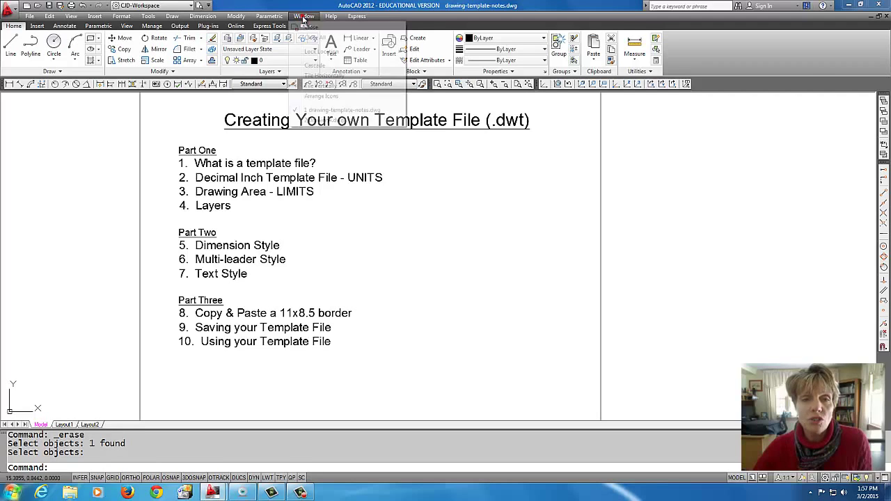
{"action": "left_click", "coordinate": [320, 120]}
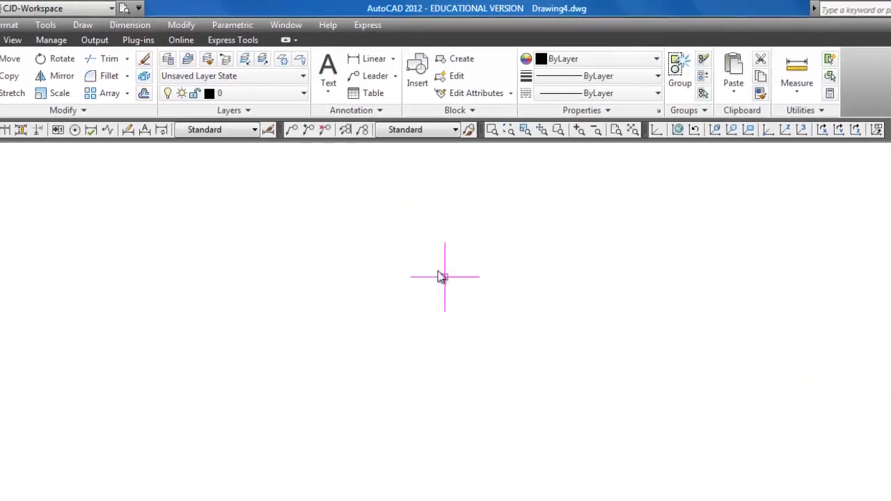
{"action": "left_click", "coordinate": [406, 156]}
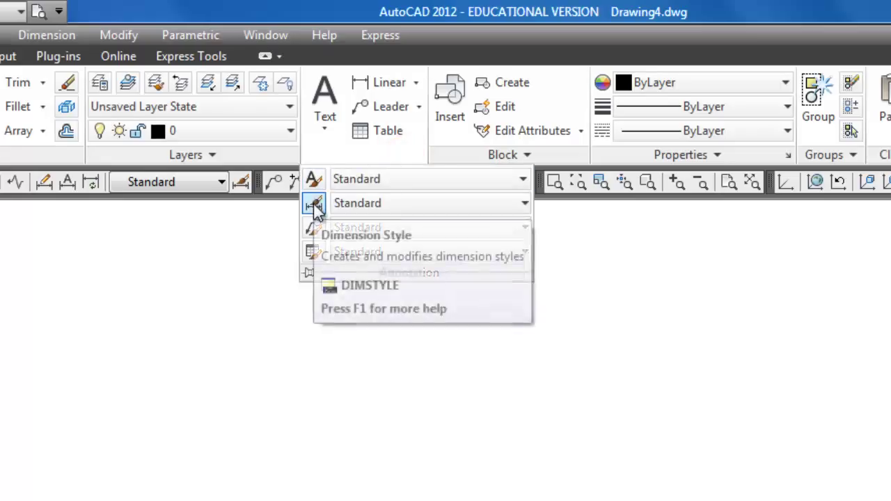
{"action": "left_click", "coordinate": [308, 273]}
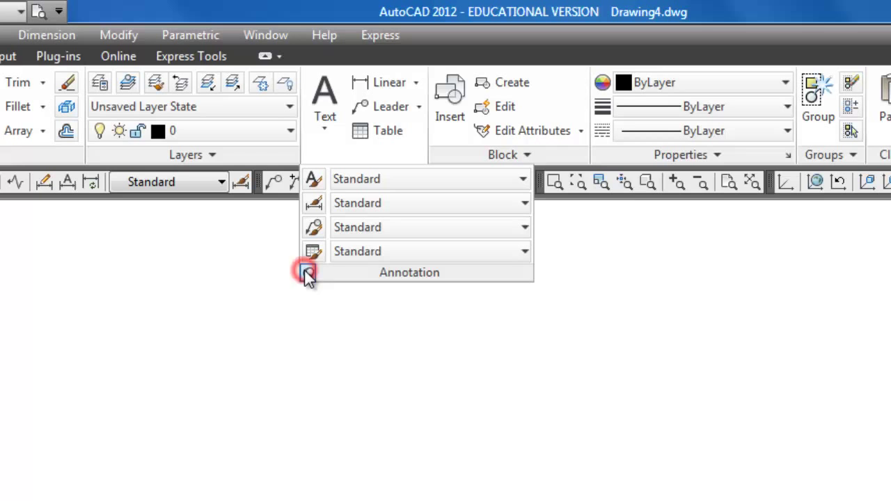
- In the Dimension Style Manager, create a new style named decimal-dim based on Standard
{"action": "left_click", "coordinate": [314, 203]}
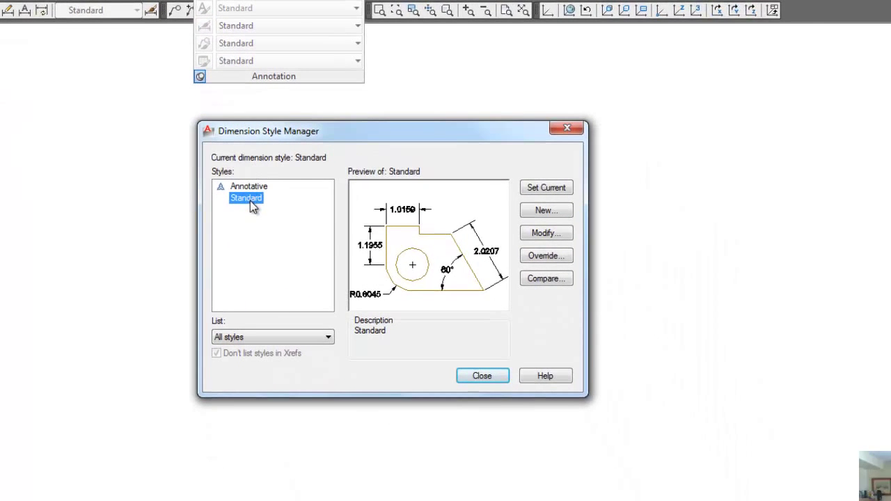
{"action": "mouse_move", "coordinate": [292, 282]}
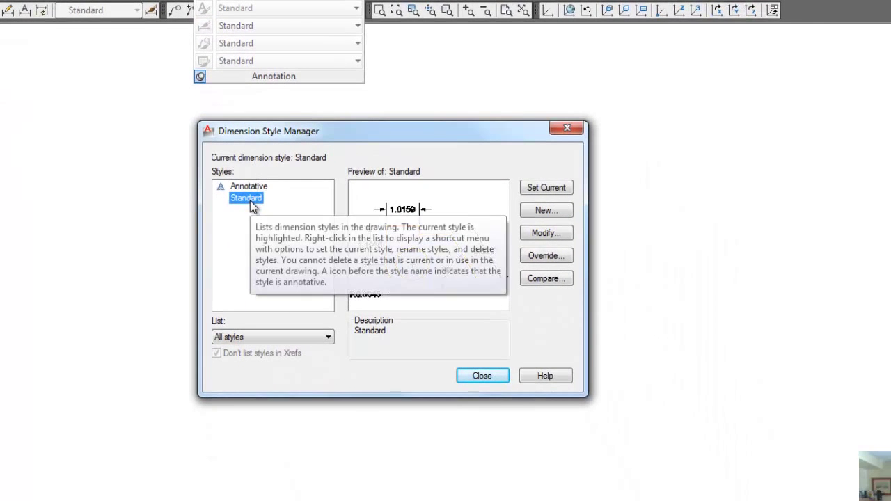
{"action": "left_click", "coordinate": [543, 213]}
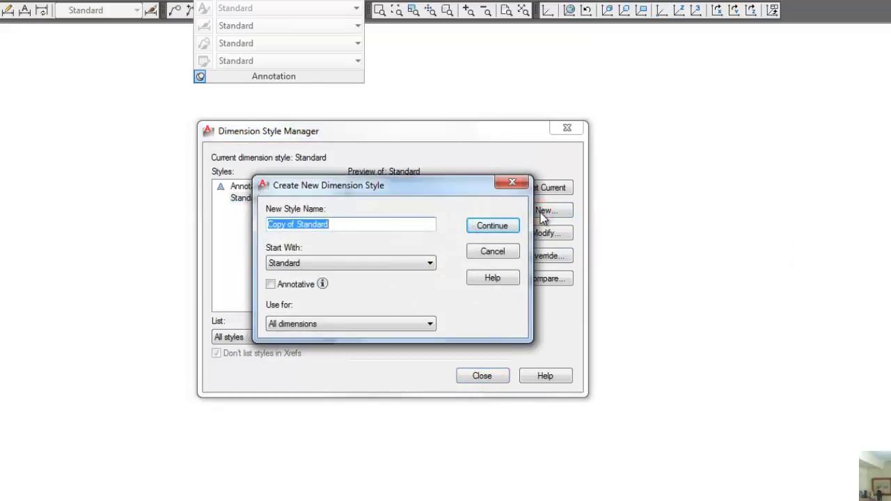
{"action": "type", "text": "de"}
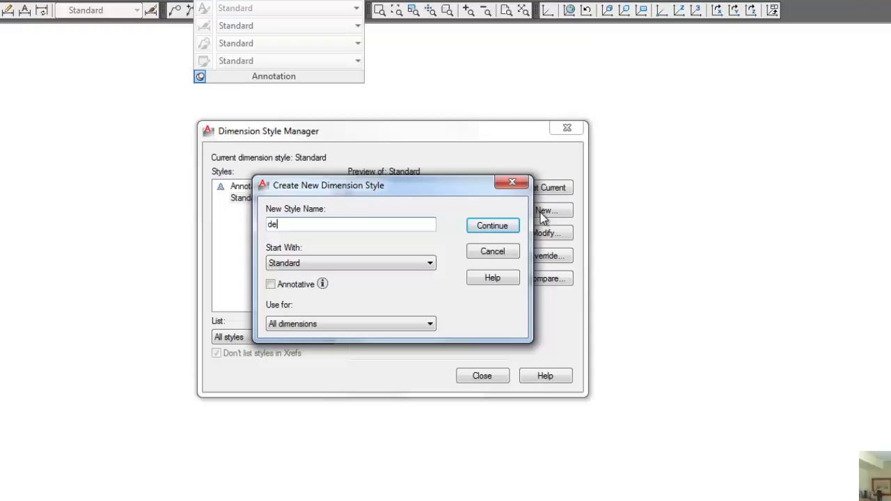
{"action": "type", "text": "cimal-dim"}
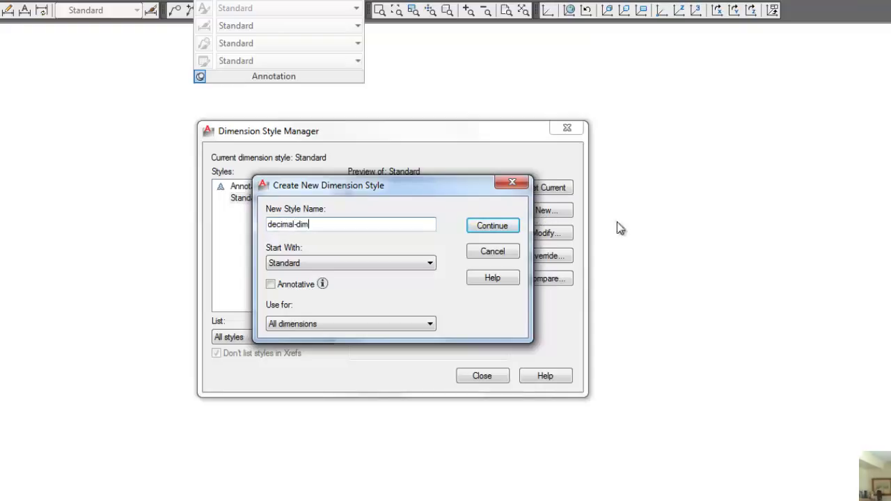
{"action": "left_click", "coordinate": [490, 227]}
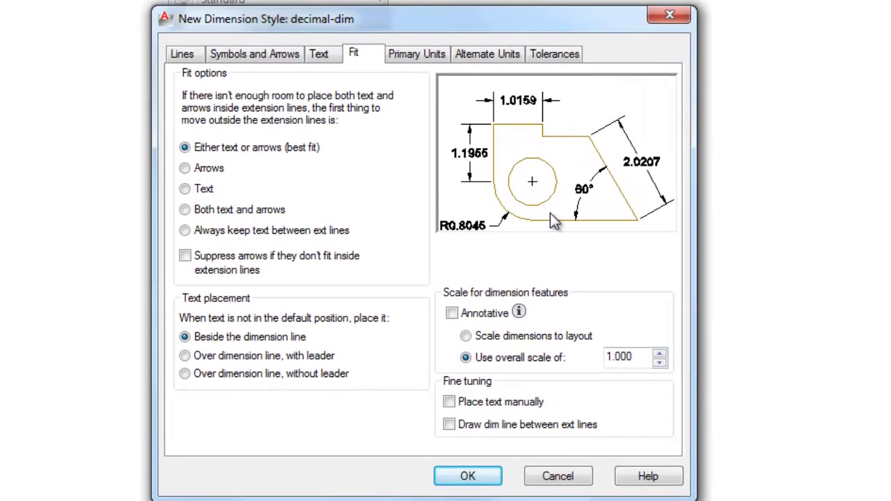
- Set decimal-dim's text height to .100 and arrow size to .125
{"action": "left_click", "coordinate": [322, 53]}
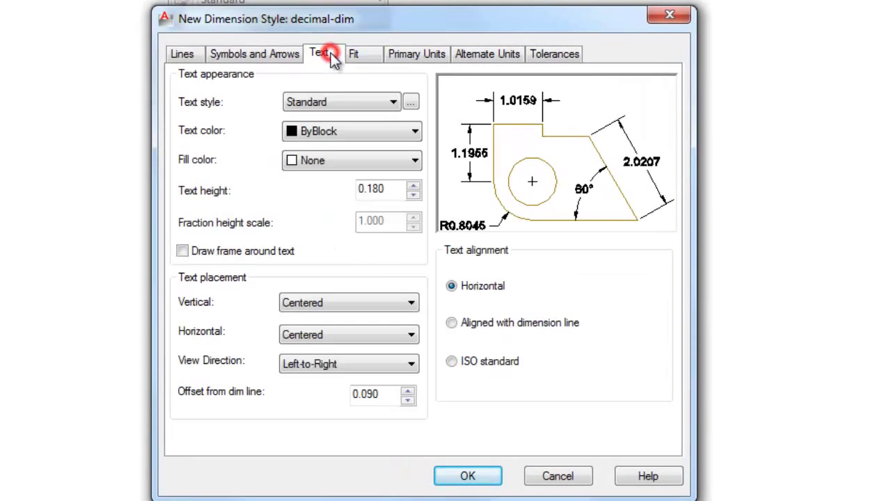
{"action": "double_click", "coordinate": [390, 190]}
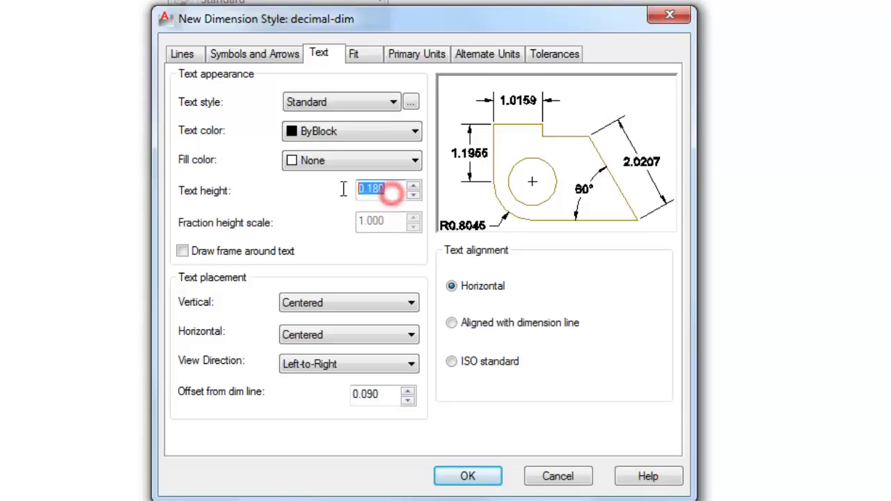
{"action": "key", "text": "BackSpace"}
{"action": "type", "text": ".100"}
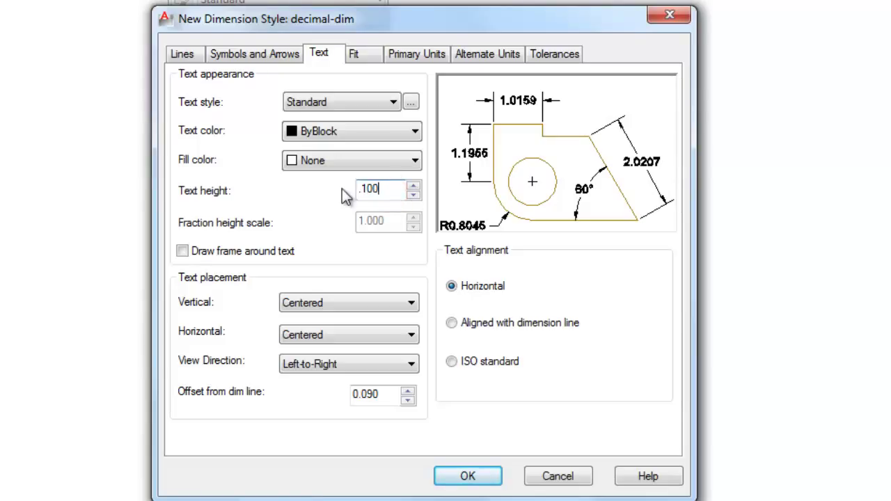
{"action": "left_click", "coordinate": [260, 55]}
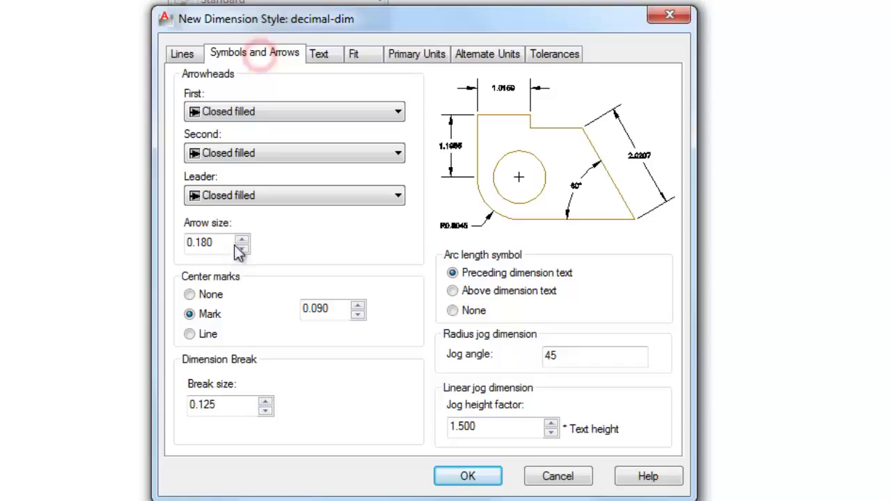
{"action": "left_click_drag", "start_coordinate": [216, 244], "coordinate": [178, 251]}
{"action": "type", "text": ".125"}
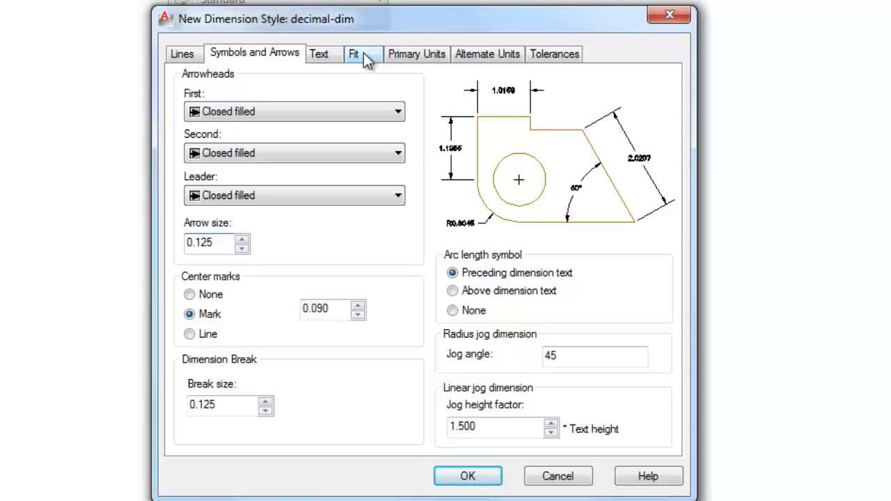
- Set primary unit precision to 0.000 and suppress leading zeros
{"action": "left_click", "coordinate": [401, 56]}
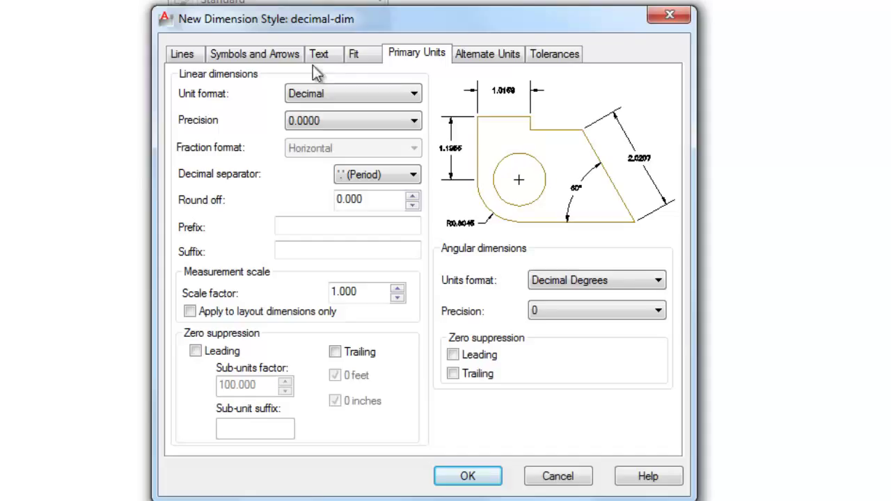
{"action": "left_click", "coordinate": [346, 122]}
{"action": "left_click", "coordinate": [341, 178]}
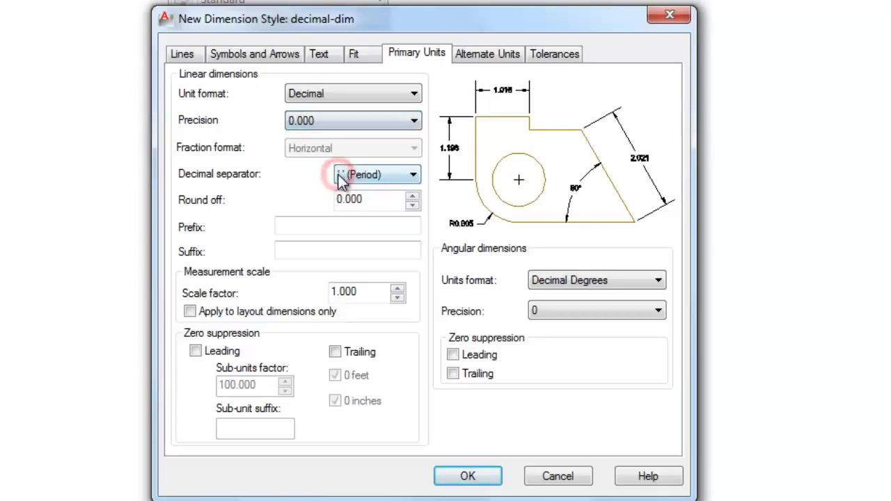
{"action": "left_click", "coordinate": [195, 352]}
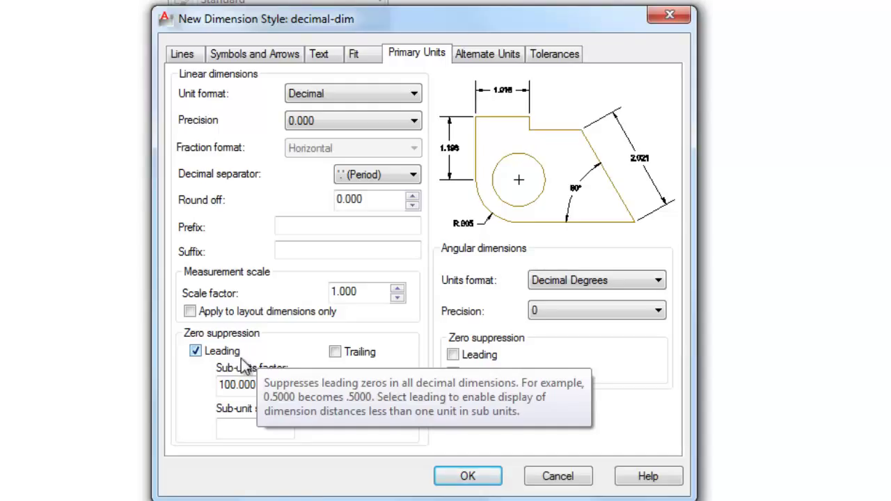
- Make decimal-dim annotative and save the style
{"action": "left_click", "coordinate": [355, 58]}
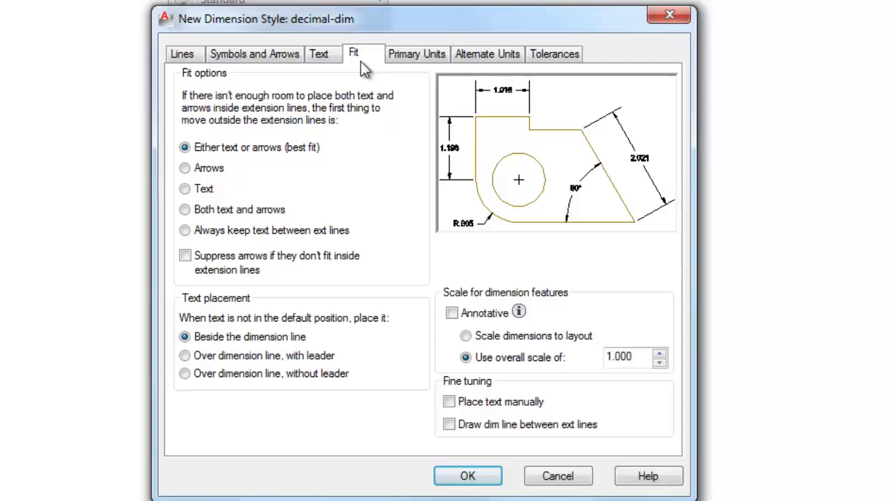
{"action": "left_click", "coordinate": [452, 313]}
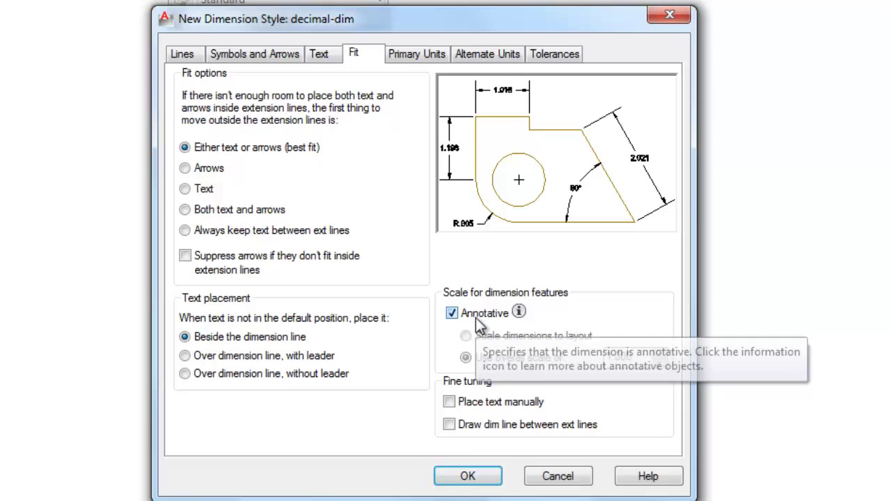
{"action": "left_click", "coordinate": [465, 475]}
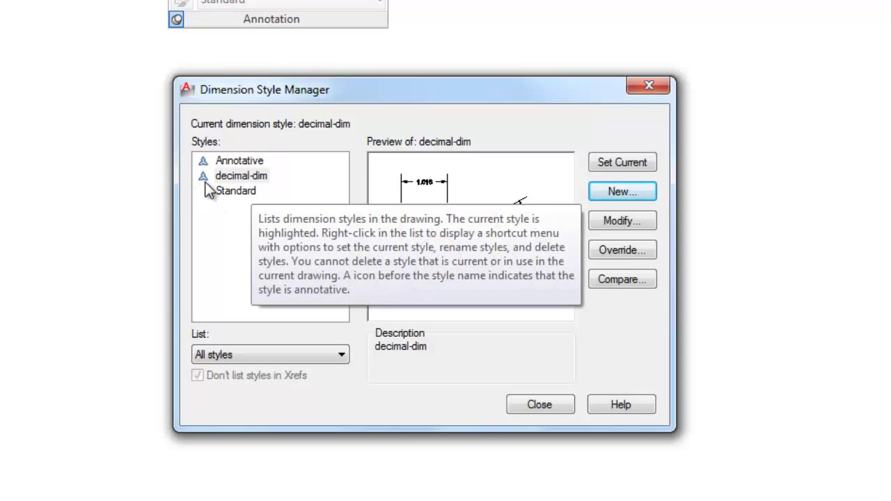
- Set decimal-dim as the current dimension style and close the Dimension Style Manager
{"action": "left_click", "coordinate": [622, 162]}
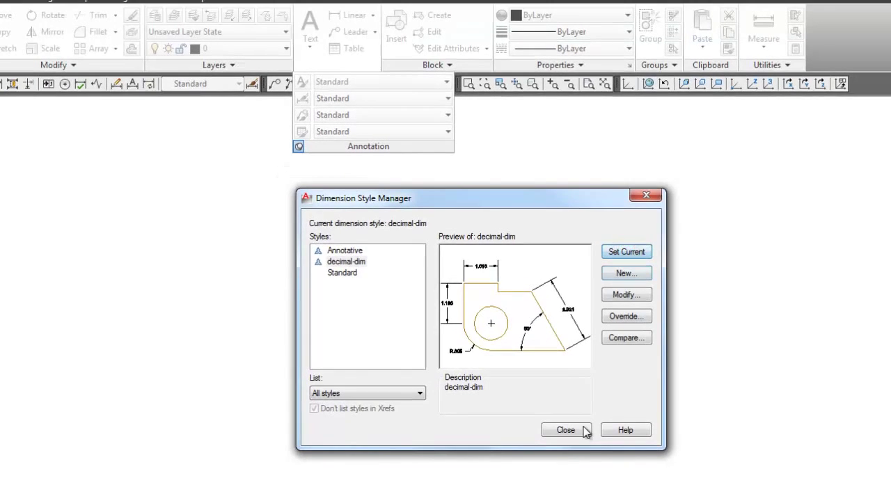
{"action": "left_click", "coordinate": [585, 431]}
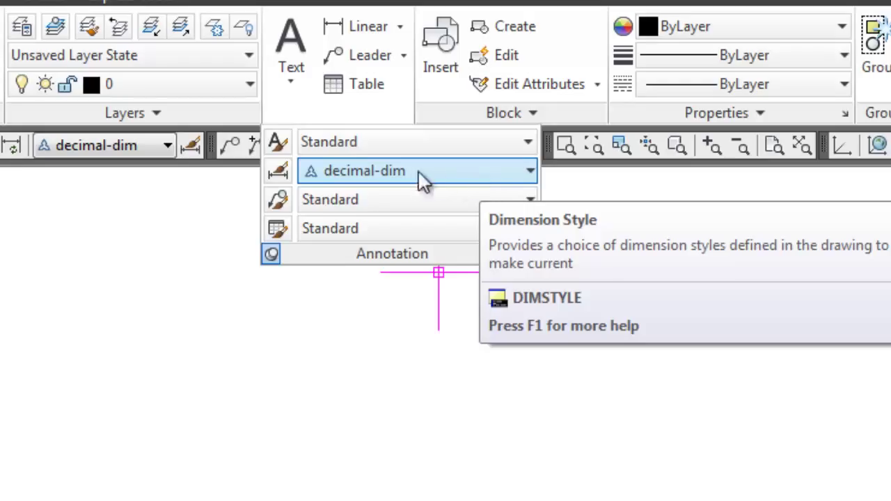
- Create a new multileader style named decimal-leader
{"action": "left_click", "coordinate": [279, 202]}
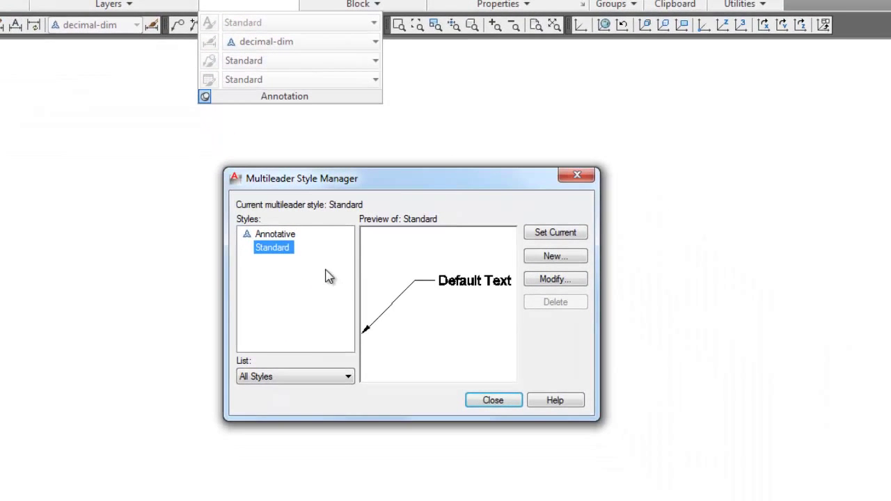
{"action": "left_click", "coordinate": [568, 257]}
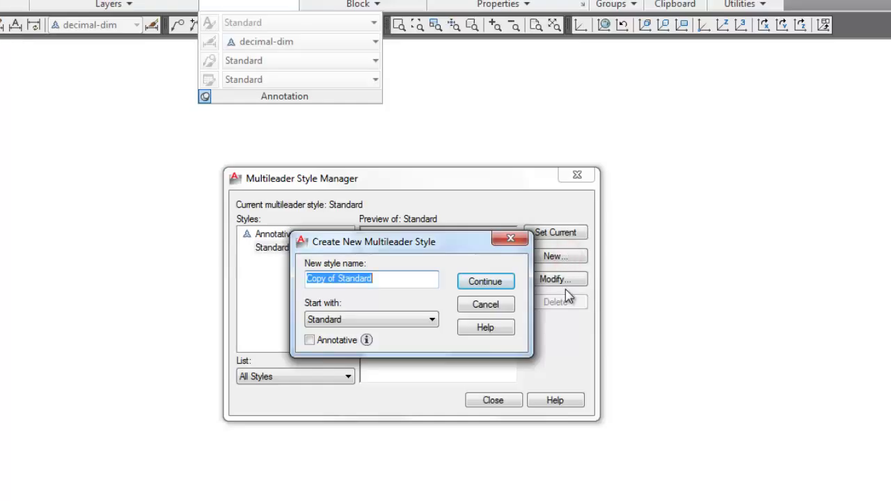
{"action": "type", "text": "decimal-leader"}
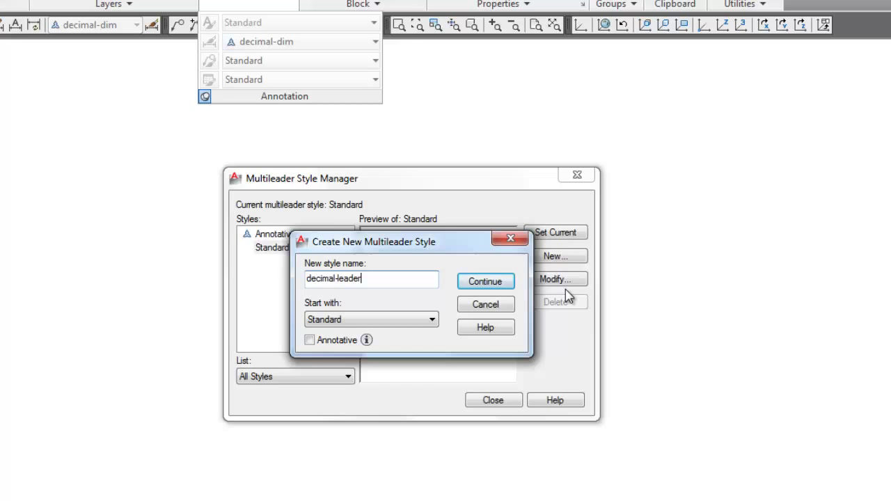
{"action": "left_click", "coordinate": [488, 282]}
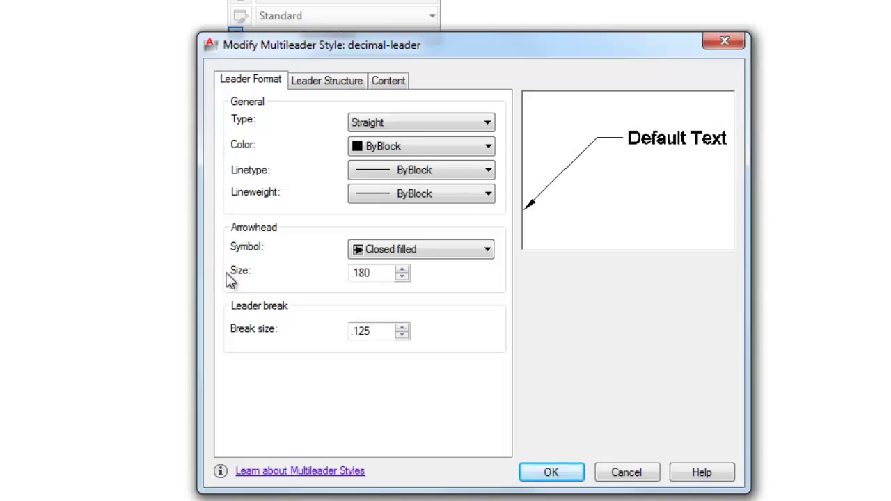
- Set the decimal-leader arrowhead size to 0.125
{"action": "left_click_drag", "start_coordinate": [376, 272], "coordinate": [332, 265]}
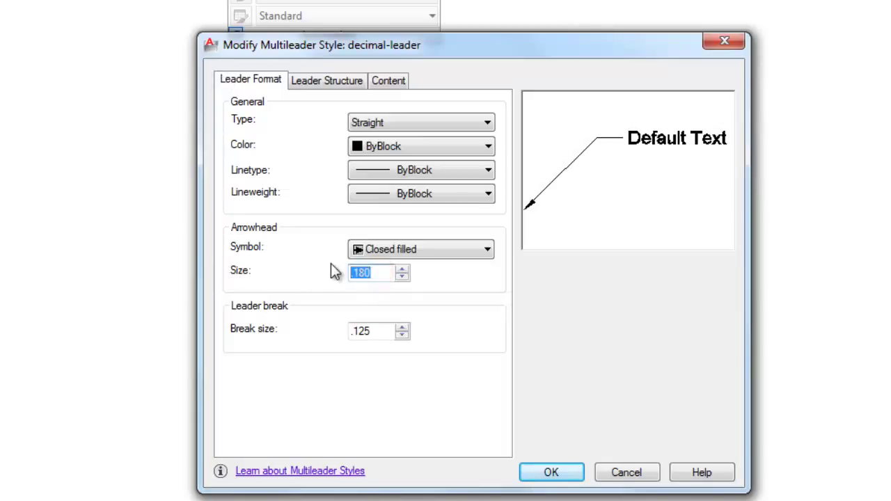
{"action": "type", "text": ".1125"}
{"action": "key", "text": "Home"}
{"action": "type", "text": "0"}
{"action": "key", "text": "Right"}
{"action": "key", "text": "Right"}
{"action": "key", "text": "BackSpace"}
- Change the landing distance from .360 to .125 and make the style annotative
{"action": "left_click", "coordinate": [325, 83]}
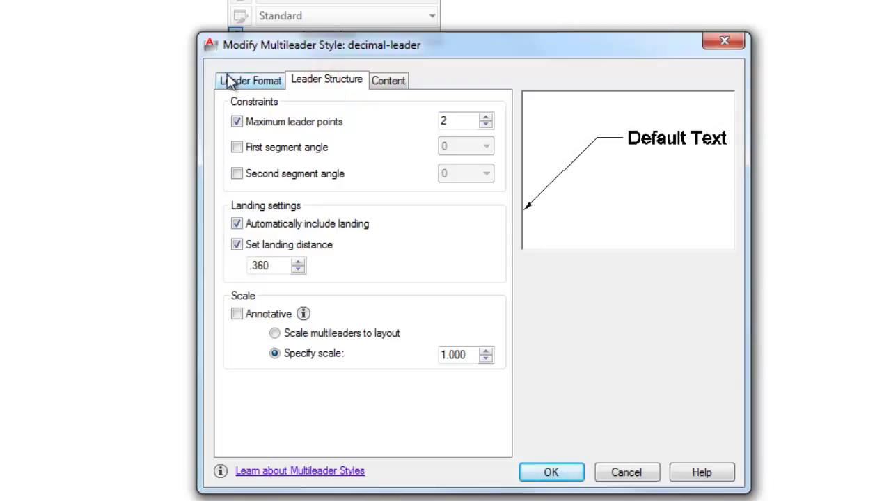
{"action": "left_click", "coordinate": [275, 262]}
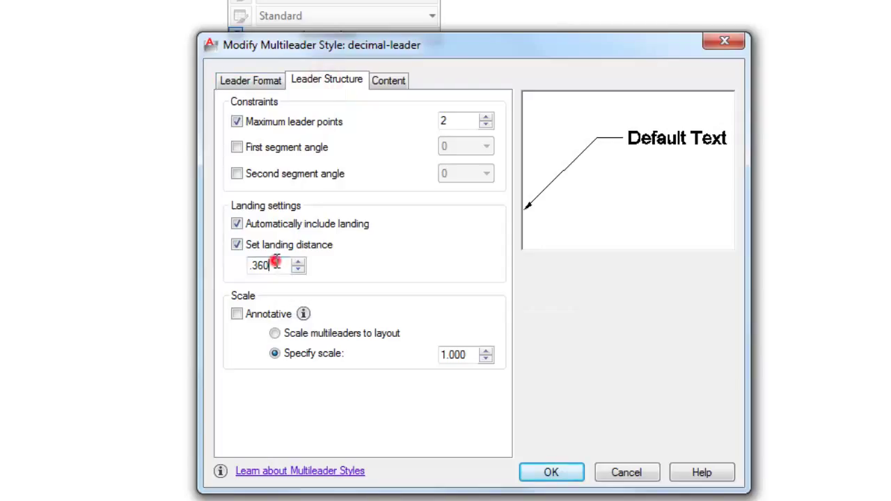
{"action": "left_click_drag", "start_coordinate": [276, 263], "coordinate": [222, 265]}
{"action": "type", "text": ".12"}
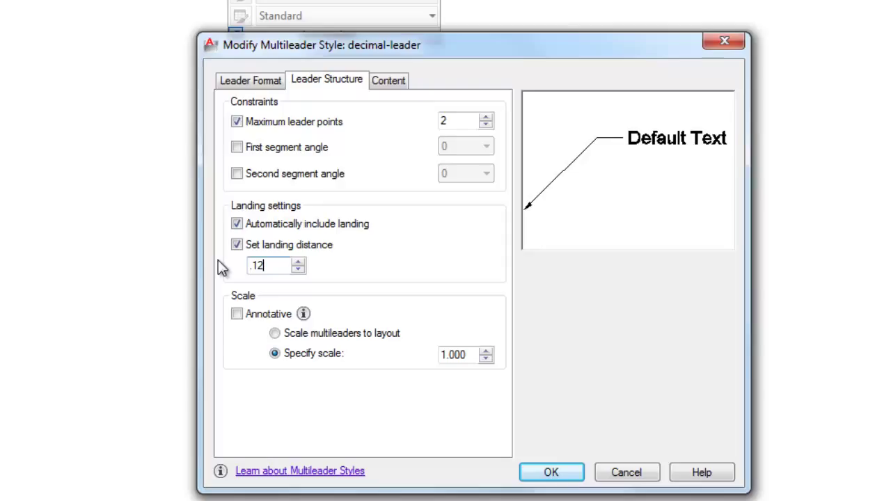
{"action": "type", "text": "5"}
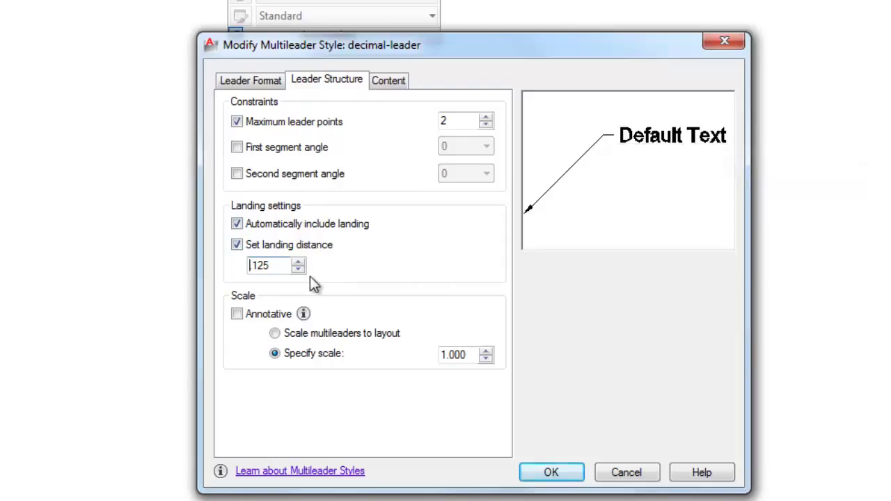
{"action": "left_click", "coordinate": [238, 315]}
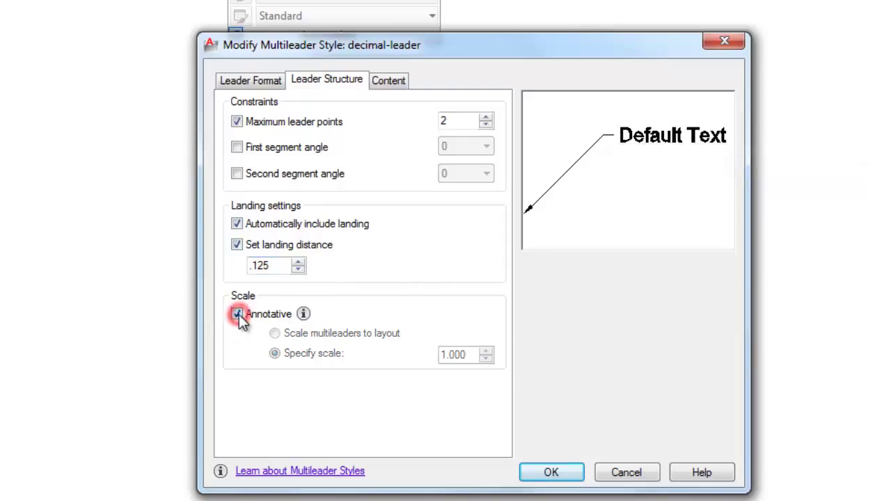
- Change decimal-leader's text height from .180 to .100, save it, and set it current
{"action": "left_click", "coordinate": [383, 88]}
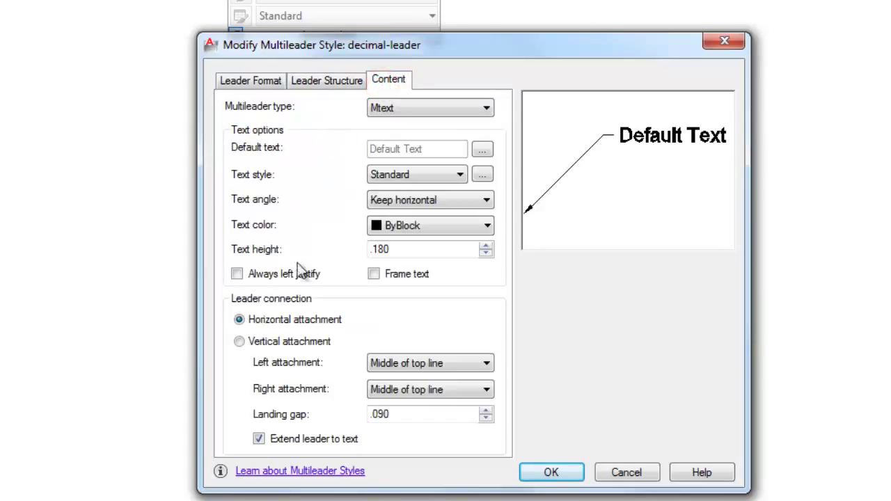
{"action": "double_click", "coordinate": [372, 249]}
{"action": "type", "text": "."}
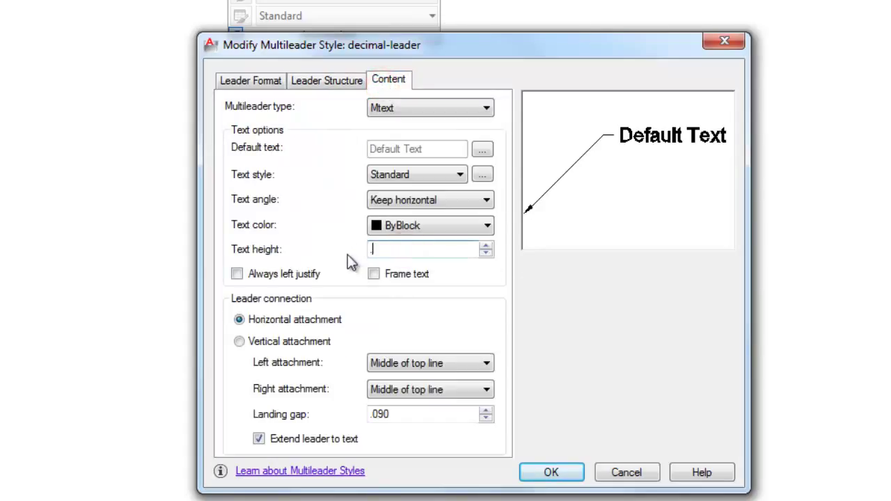
{"action": "type", "text": "100"}
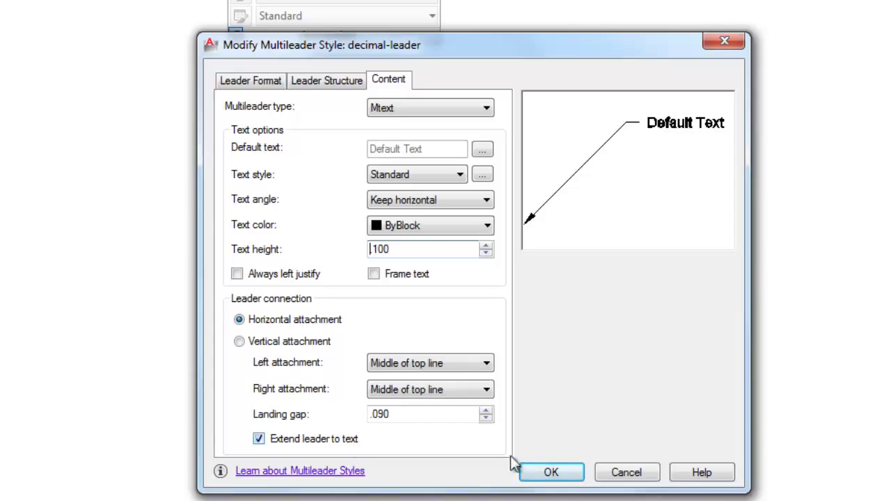
{"action": "left_click", "coordinate": [549, 473]}
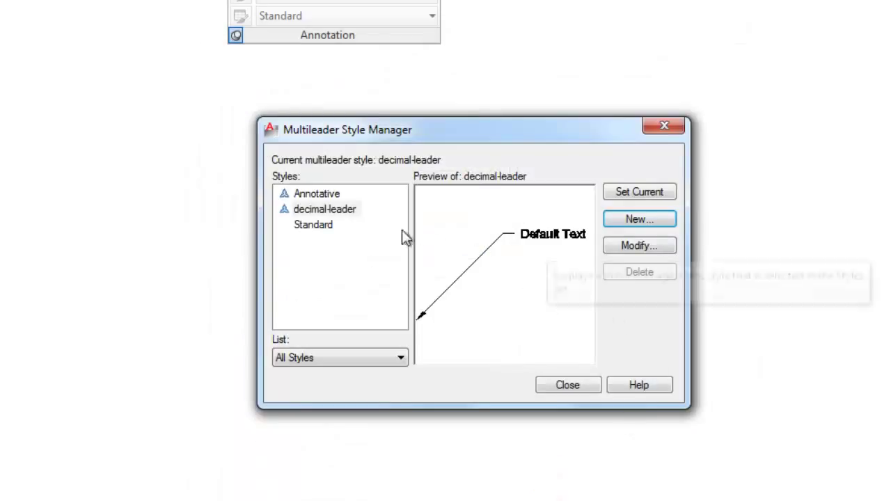
{"action": "left_click", "coordinate": [617, 190]}
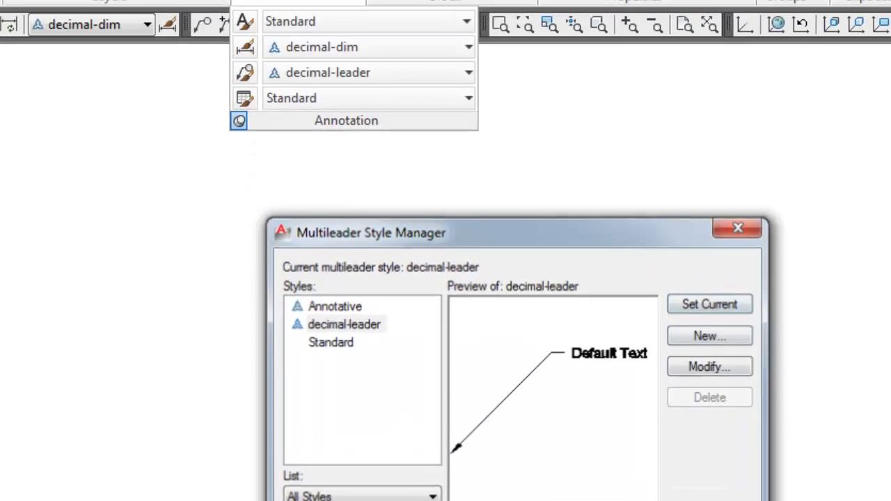
{"action": "left_click", "coordinate": [575, 386]}
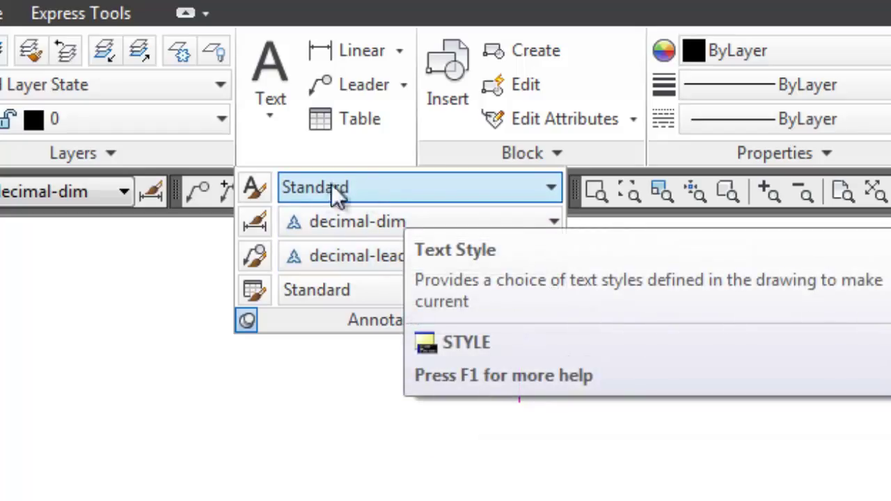
- Create a new text style named decimal-text
{"action": "left_click", "coordinate": [254, 192]}
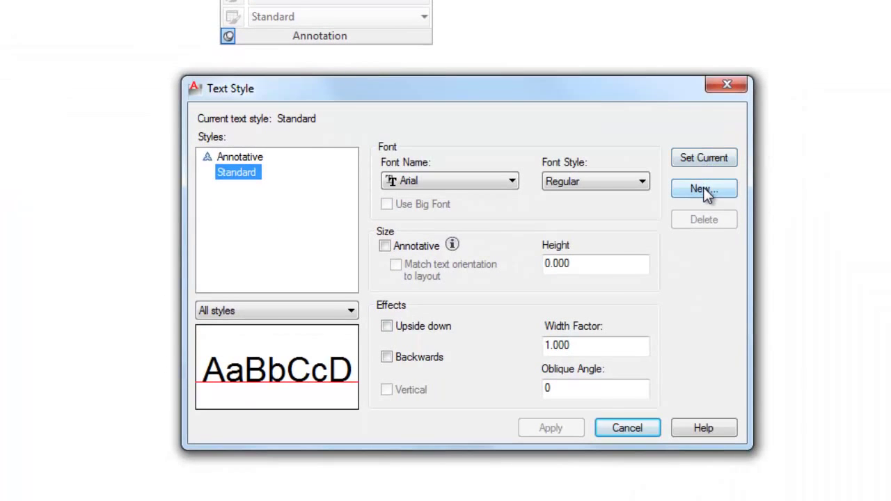
{"action": "left_click", "coordinate": [704, 189]}
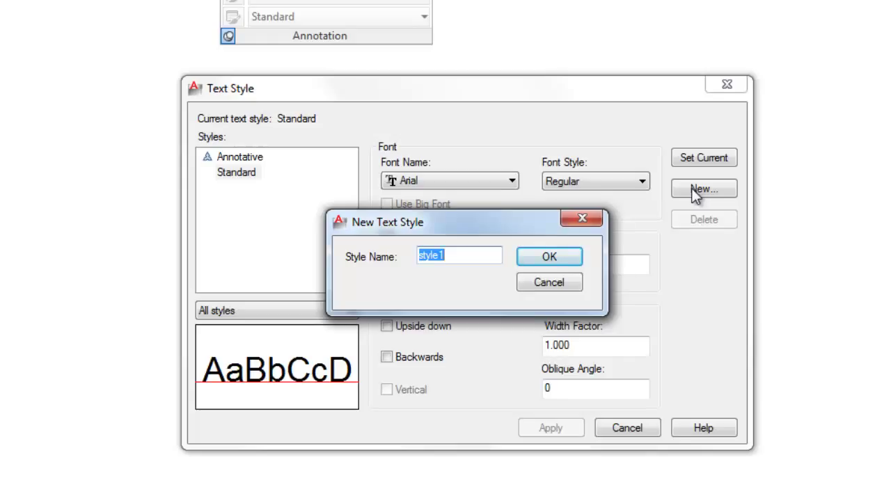
{"action": "type", "text": "decimal"}
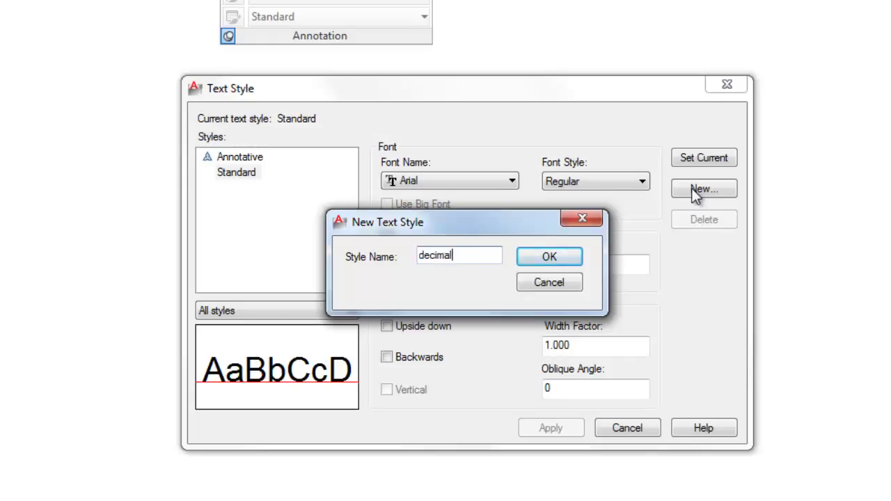
{"action": "type", "text": "-text"}
{"action": "left_click", "coordinate": [567, 257]}
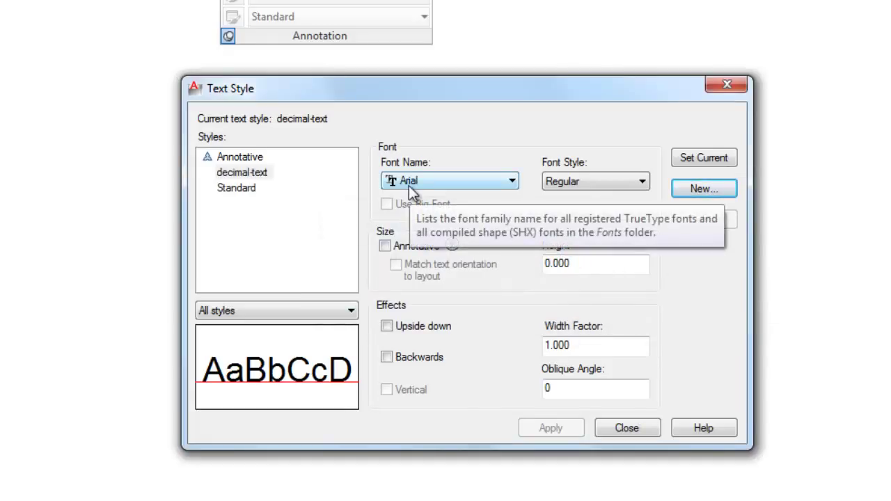
- Make decimal-text annotative with a 0.100 paper text height and set it current
{"action": "left_click", "coordinate": [385, 246]}
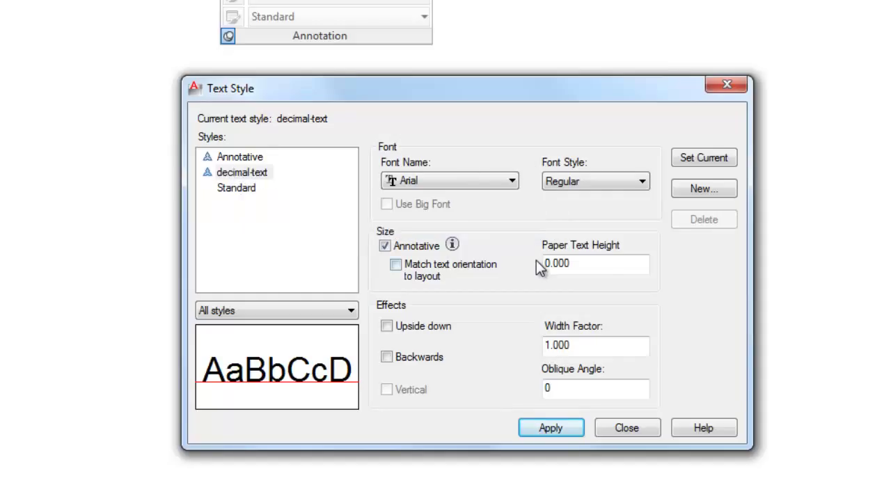
{"action": "double_click", "coordinate": [611, 261]}
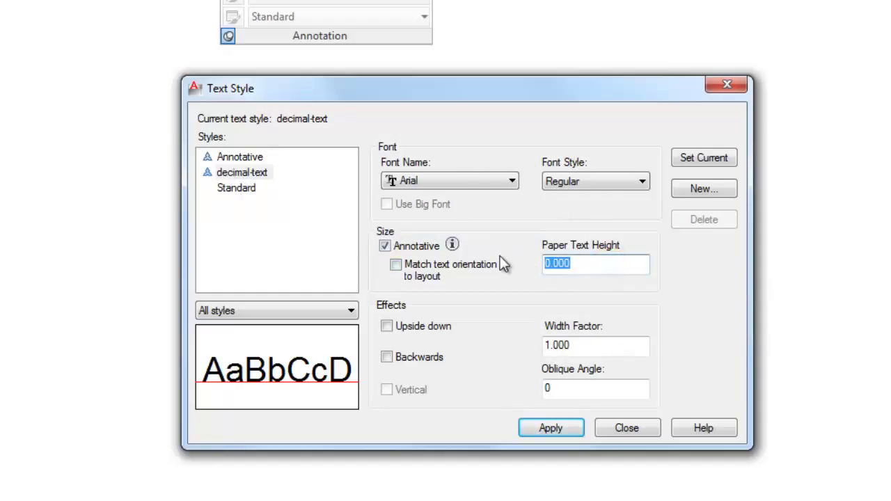
{"action": "type", "text": ".100"}
{"action": "key", "text": "Return"}
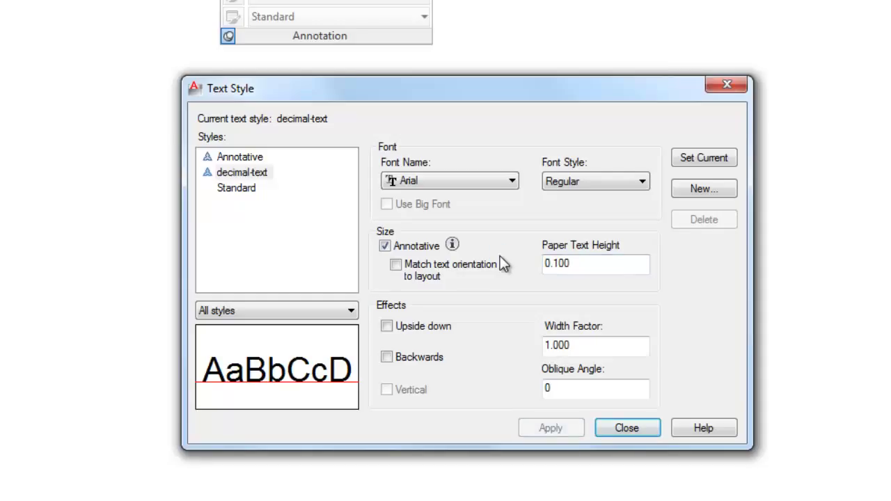
{"action": "left_click", "coordinate": [703, 158]}
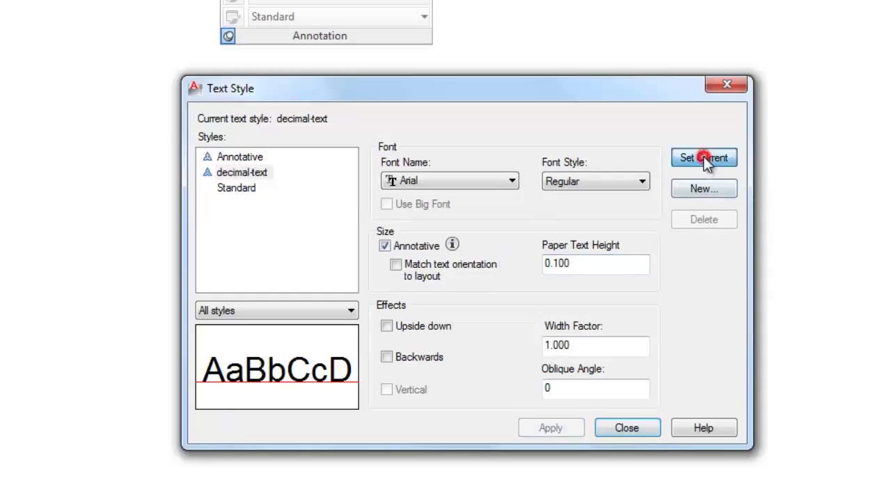
- Close the Text Style dialog
{"action": "left_click", "coordinate": [617, 426]}
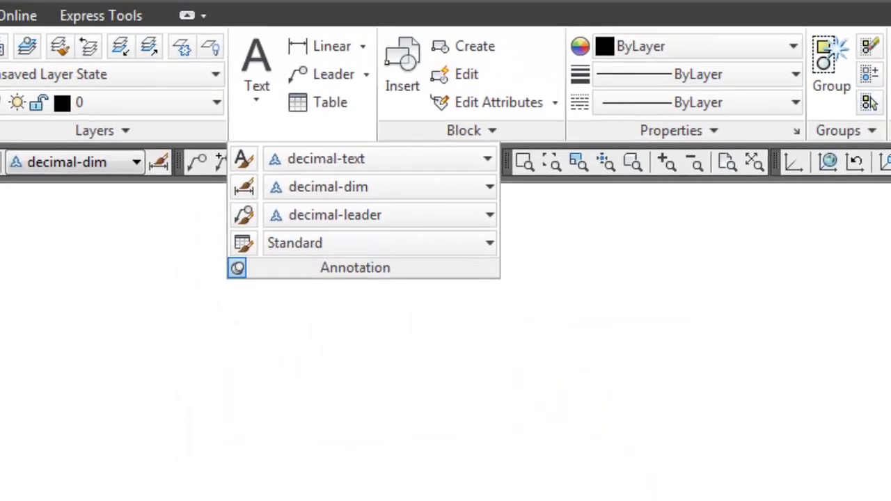